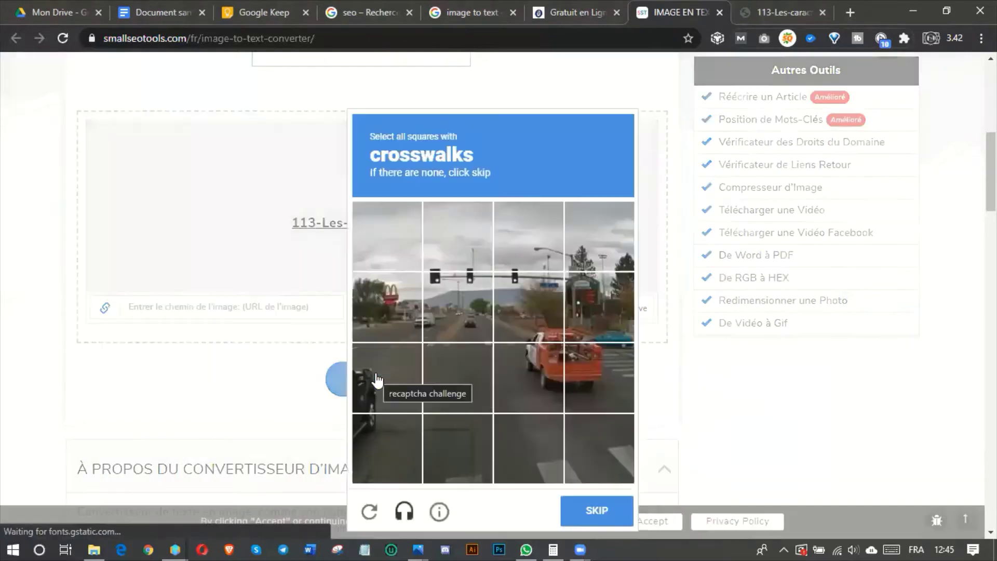
Step: Complete the reCAPTCHA challenges by selecting the crosswalk squares and the bicycle squares, and submit each one
left_click(586, 448)
left_click(516, 455)
left_click(587, 508)
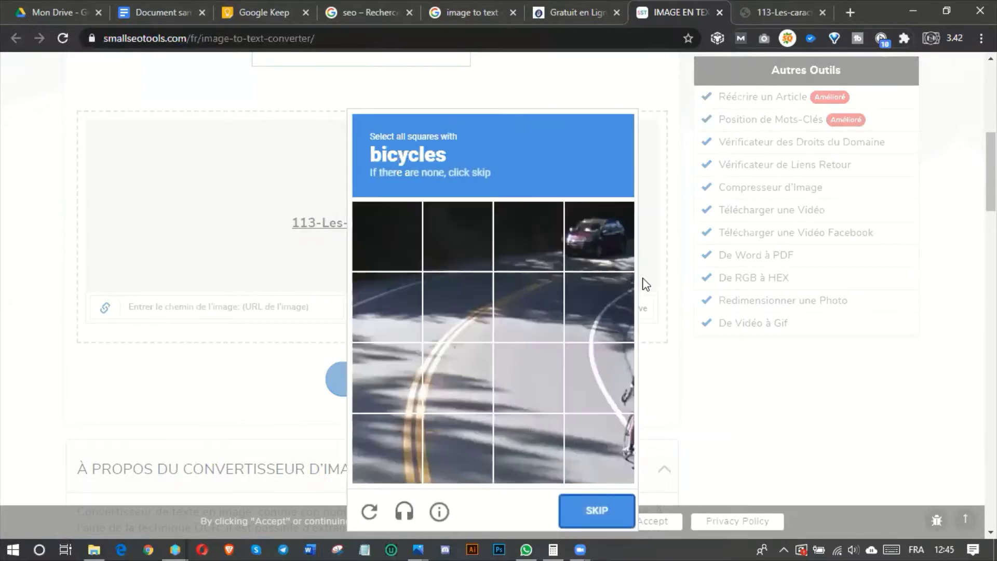
left_click(628, 375)
left_click(624, 447)
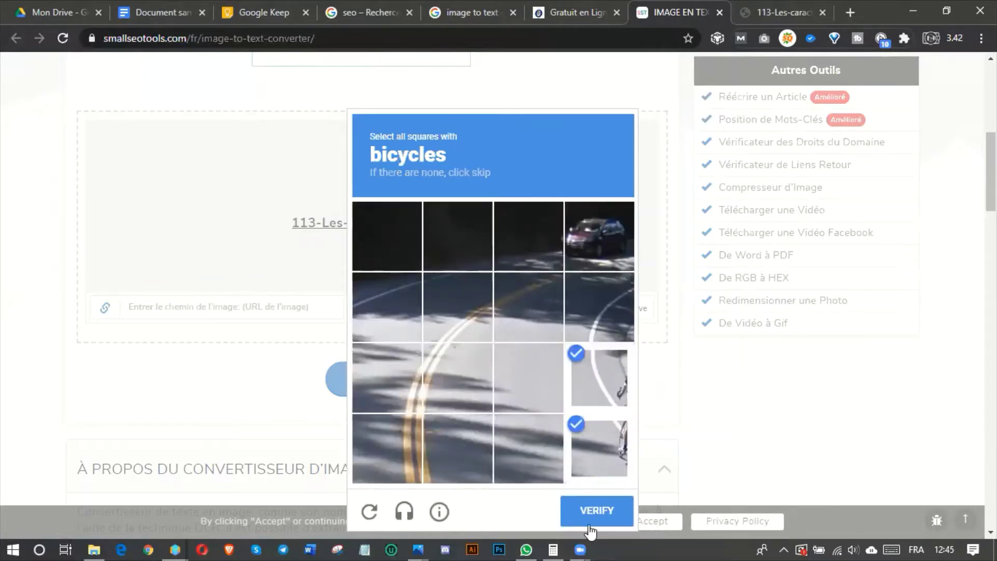
left_click(590, 531)
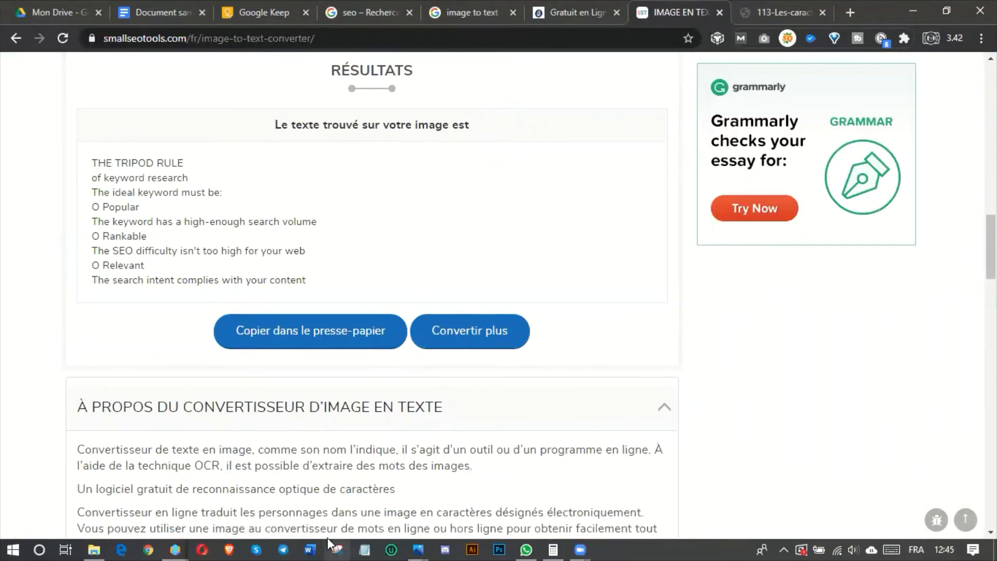
Step: Compare the extracted text with the original tripod rule image in Photos, placed beside the results, and minimize the image window
mouse_move(418, 549)
left_click(499, 499)
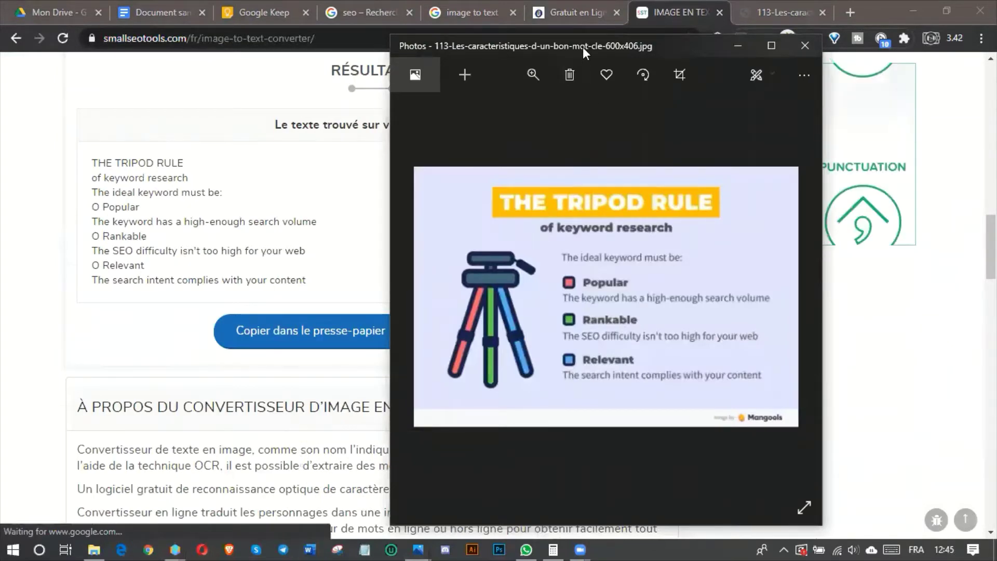
left_click_drag(587, 46, 685, 46)
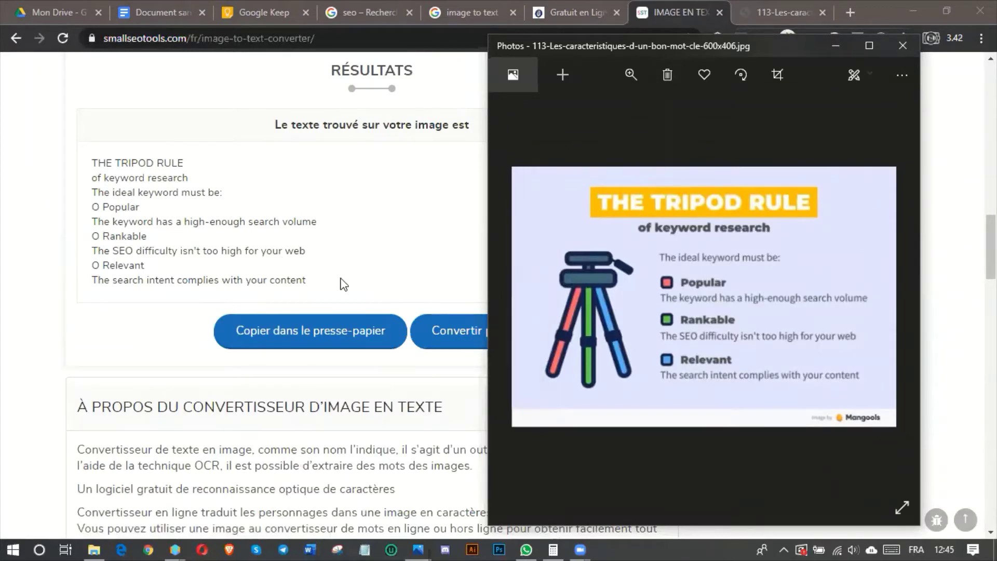
left_click(834, 46)
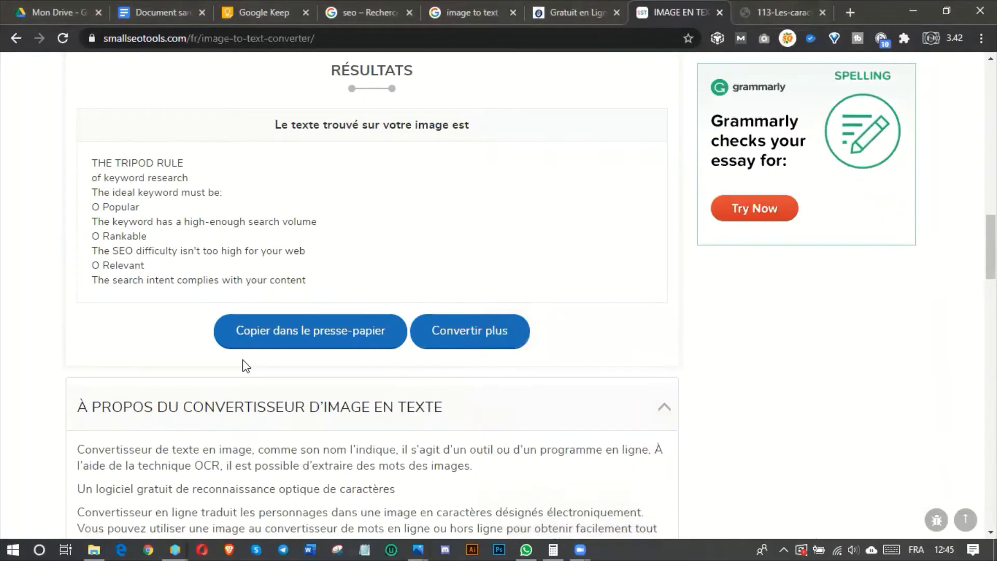
Step: Copy the extracted text to the clipboard and paste it below the image in the untitled Google Docs document
left_click(346, 343)
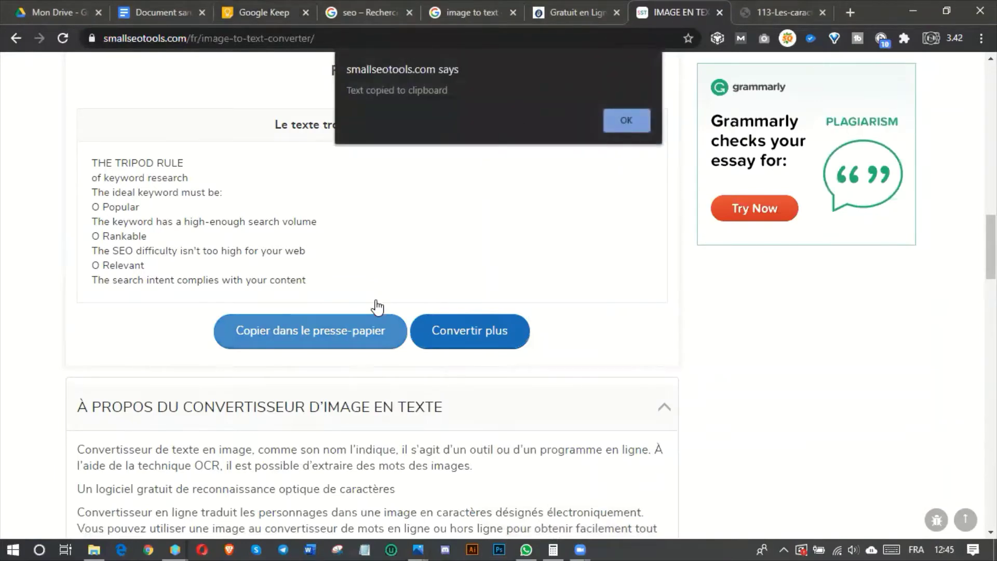
left_click(132, 3)
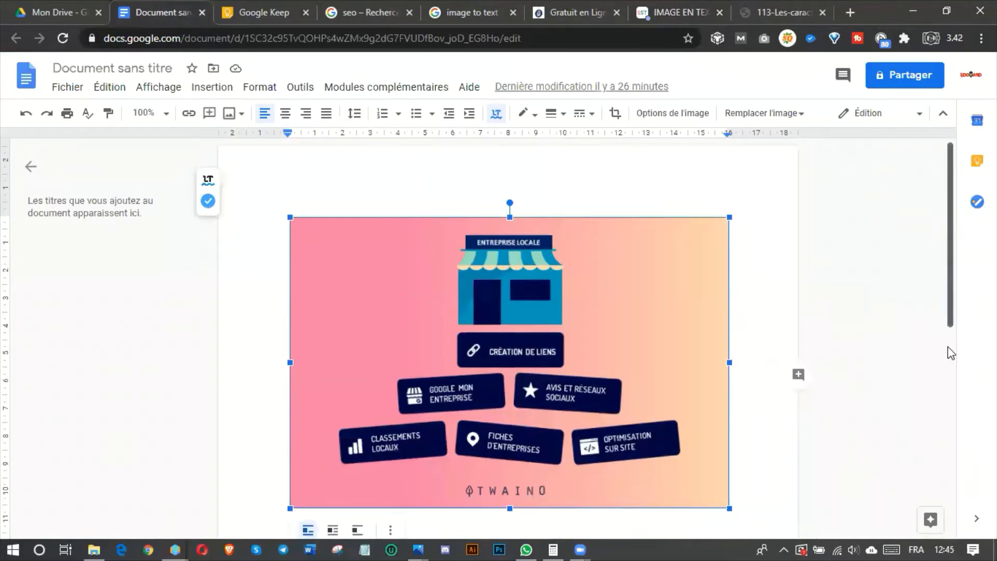
scroll(951, 349, "down", 5)
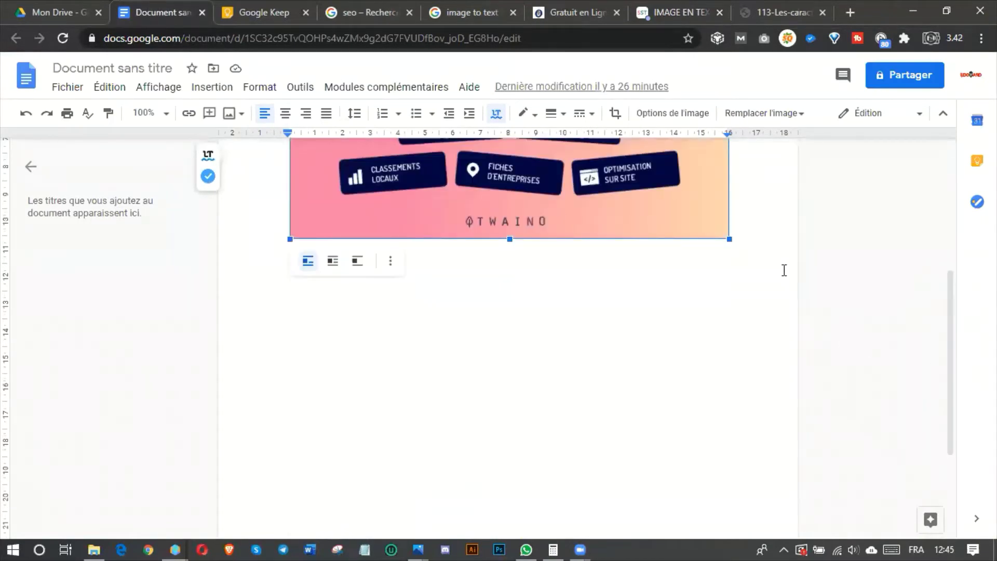
left_click(785, 270)
key("Return")
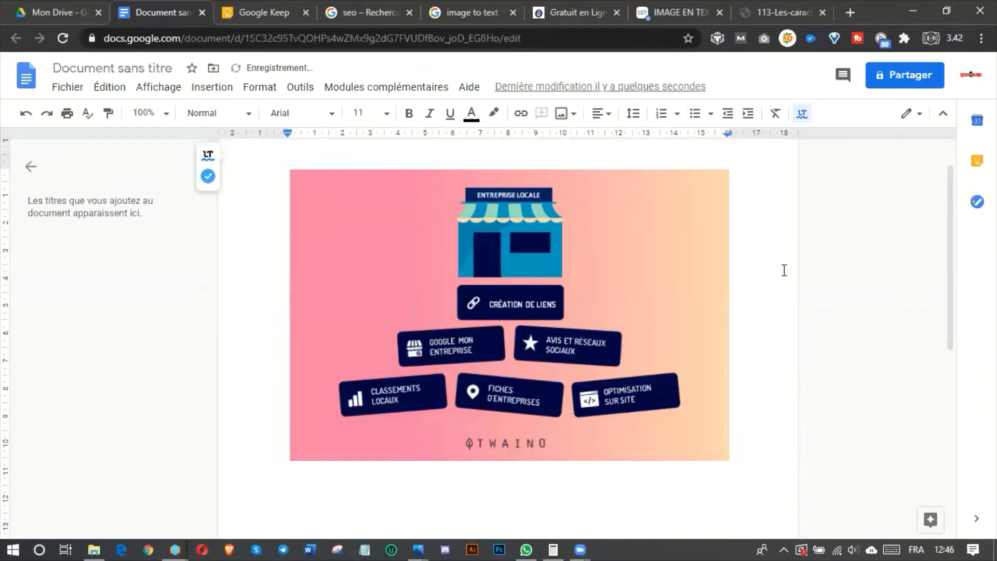
key("ctrl+v")
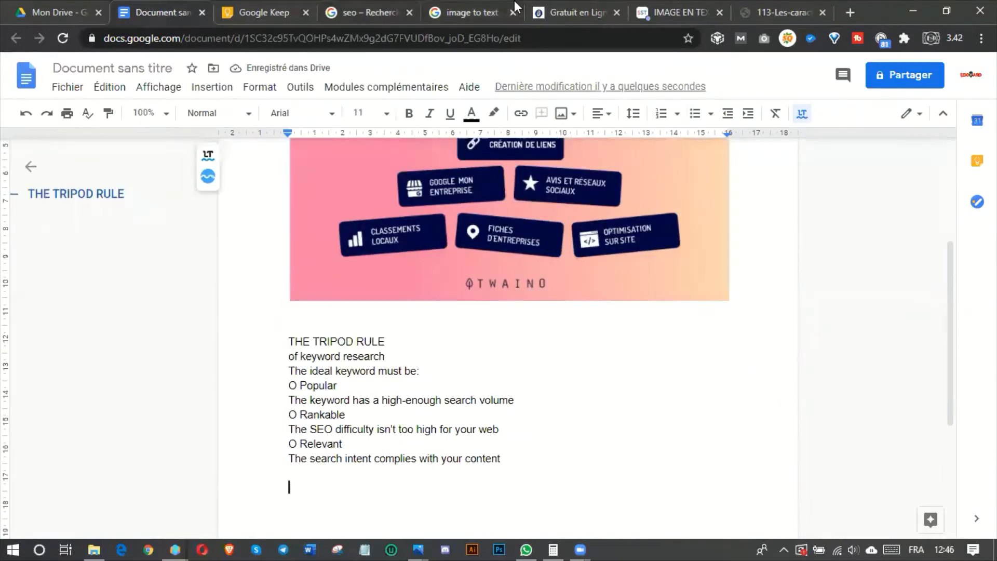
Step: Close the onlineocr.net page and dismiss the clipboard alert and the Grammarly pop-up on the smallseotools converter page
left_click(664, 8)
left_click(592, 7)
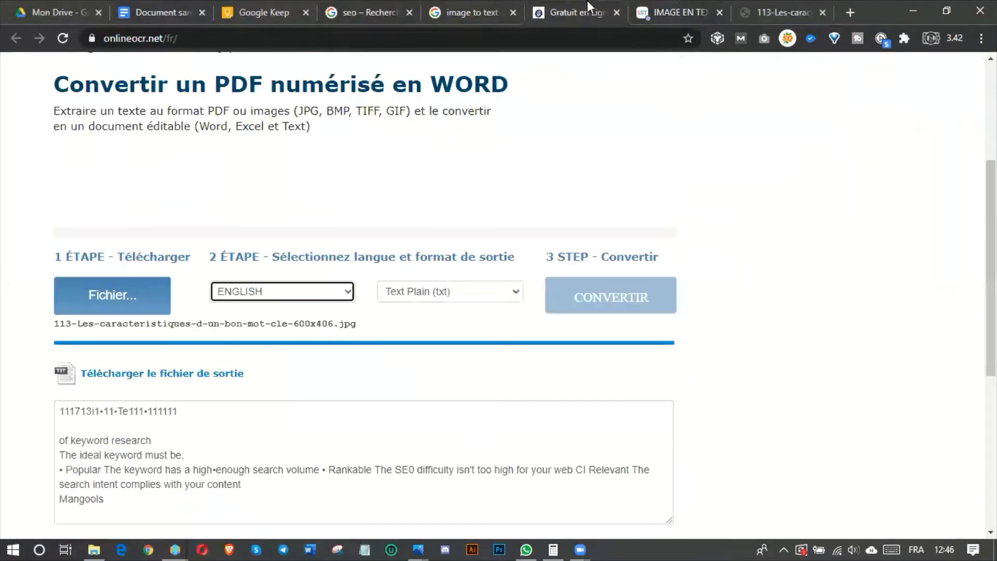
left_click(617, 12)
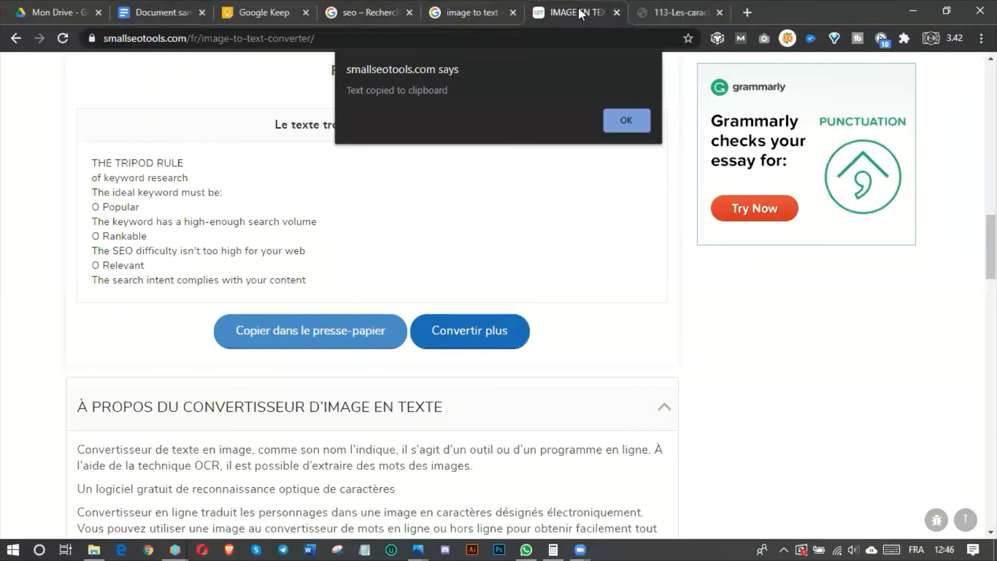
left_click(626, 122)
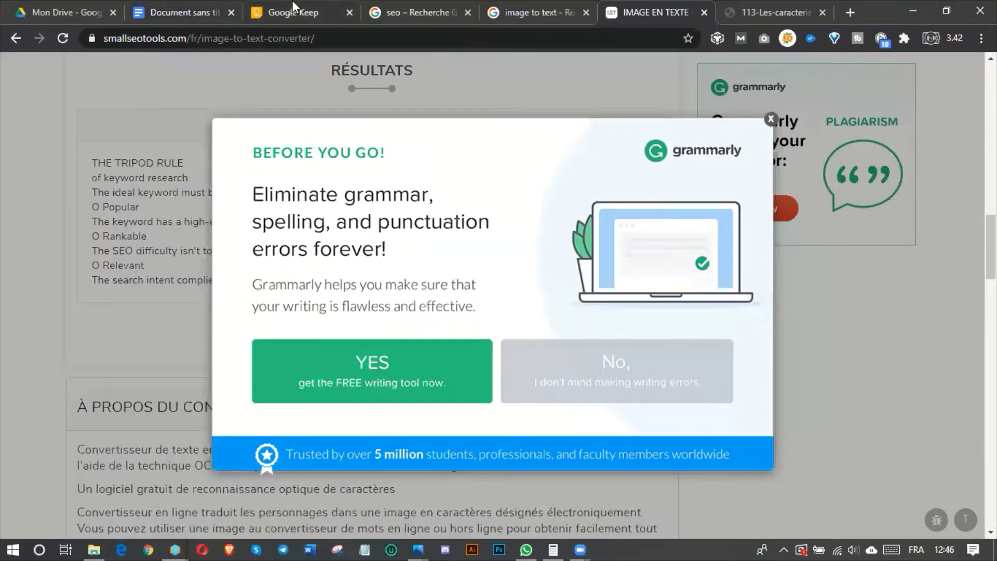
key("Escape")
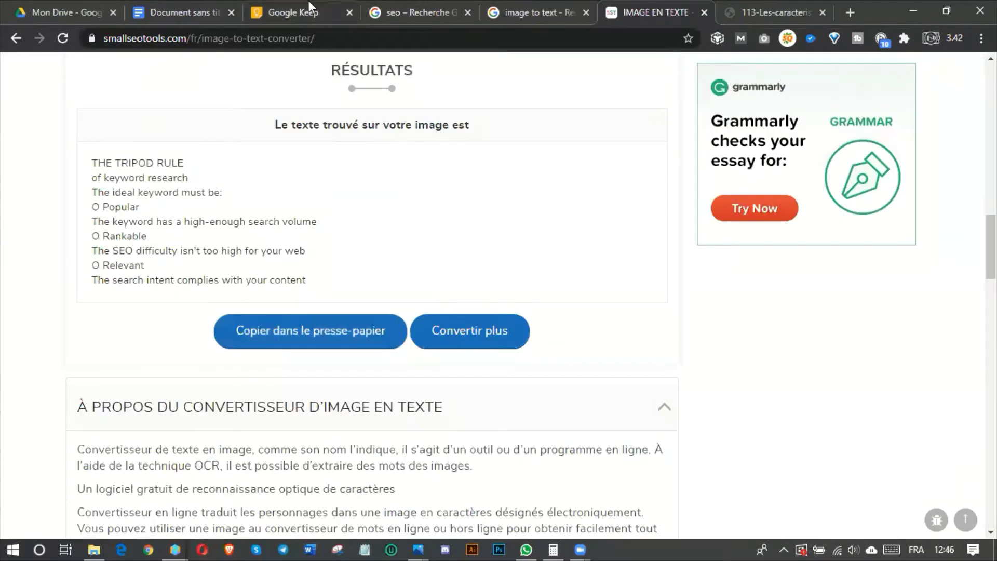
Step: Review the converter page's upload area, image source options, extracted text and OCR description, with brief checks of the Google Keep note
left_click(309, 1)
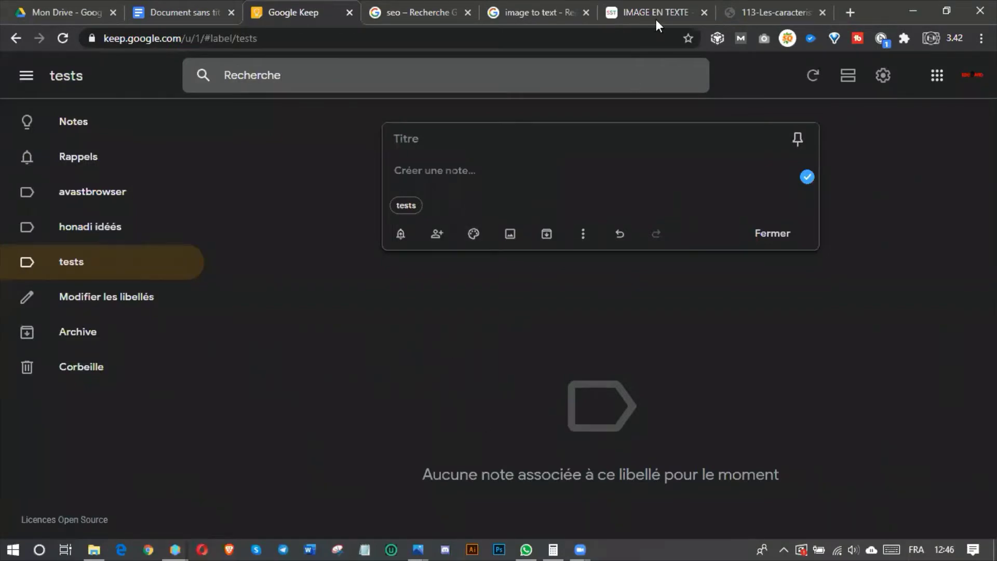
left_click(673, 1)
scroll(372, 311, "down", 3)
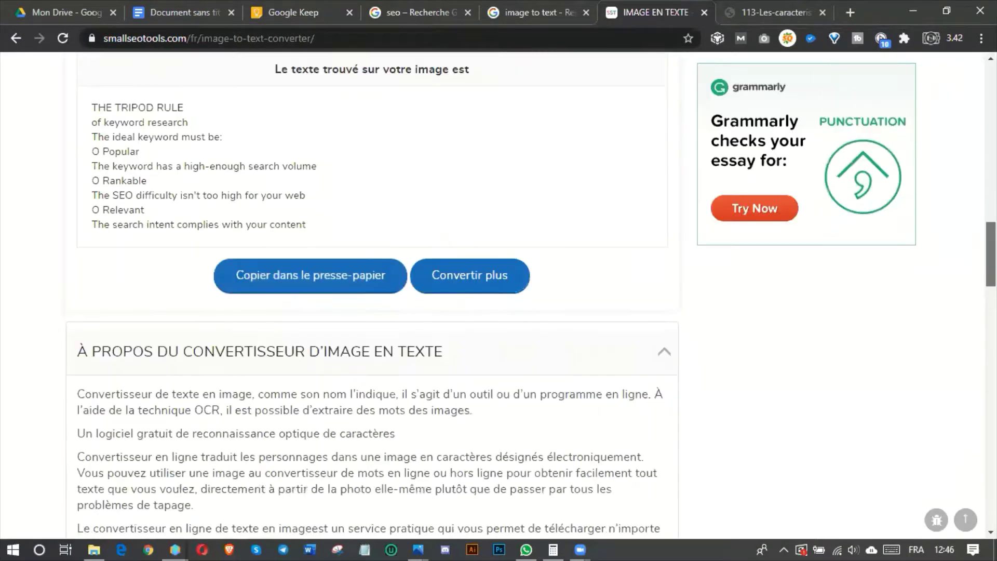
scroll(372, 296, "up", 10)
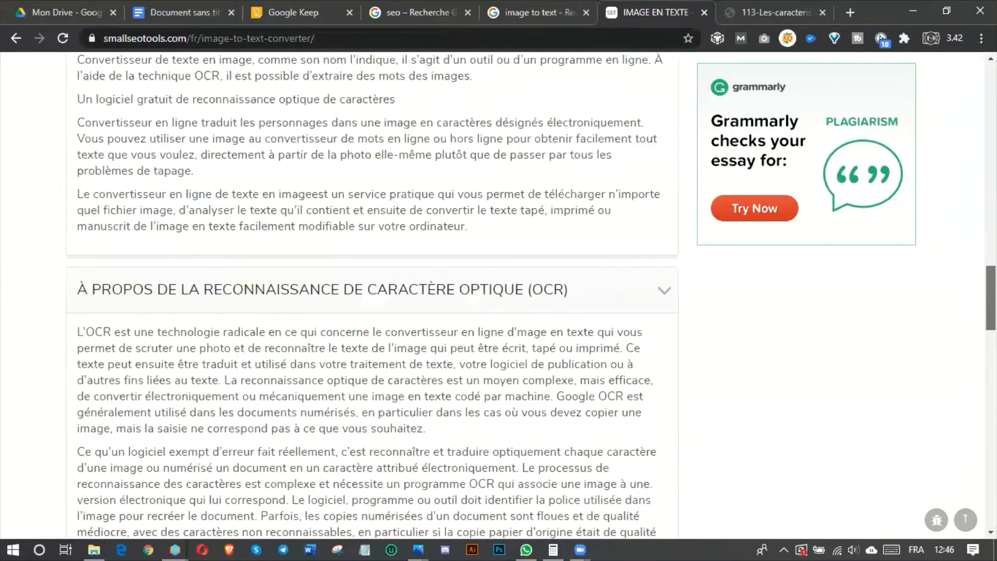
scroll(372, 296, "down", 10)
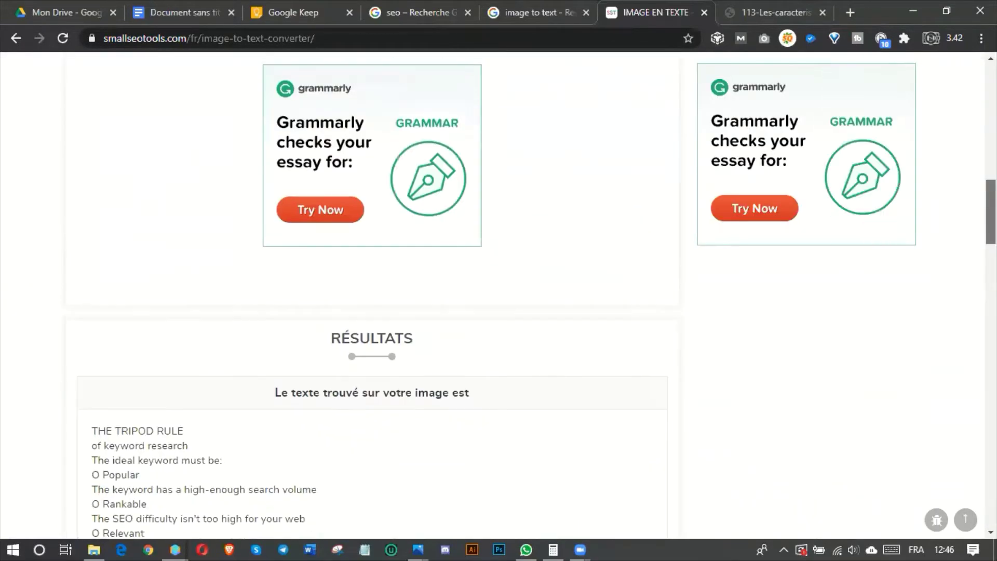
scroll(372, 296, "up", 10)
scroll(897, 200, "up", 4)
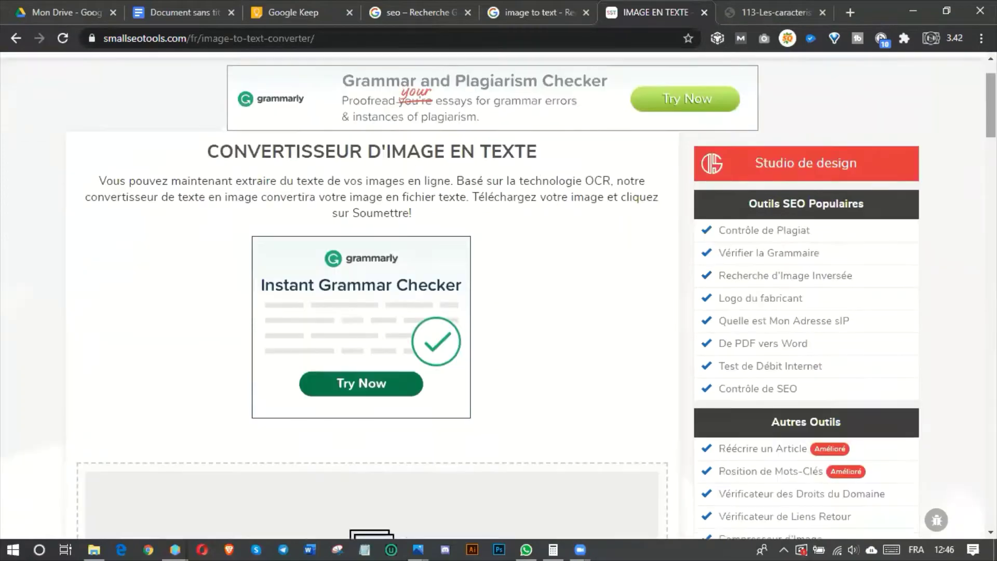
scroll(991, 98, "down", 1)
left_click_drag(991, 104, 991, 238)
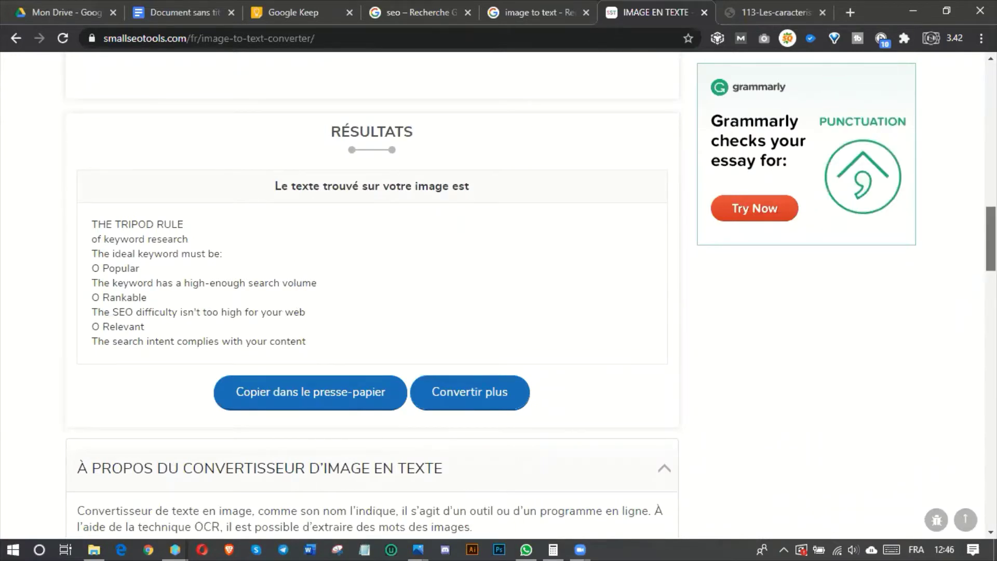
scroll(783, 236, "up", 3)
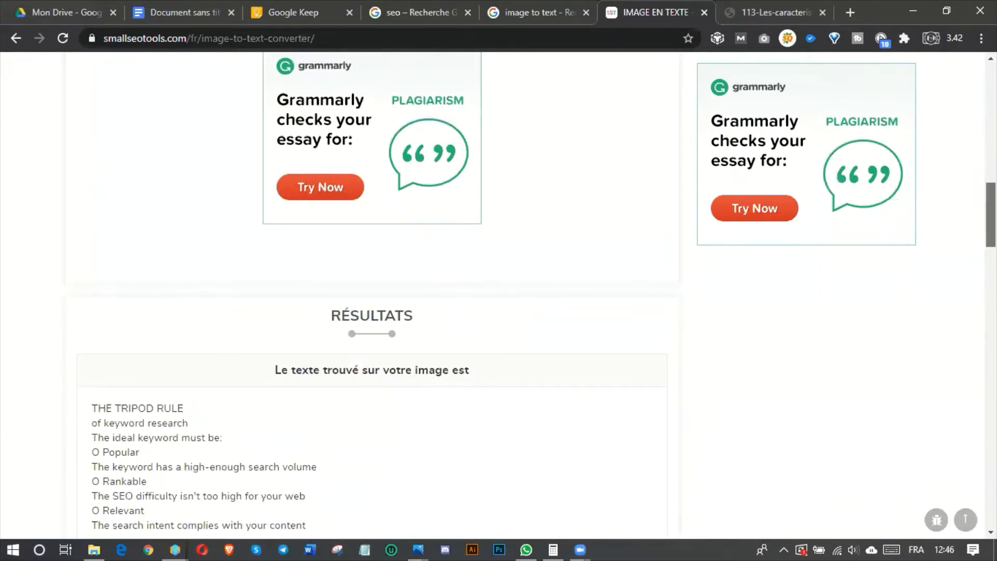
scroll(540, 194, "up", 7)
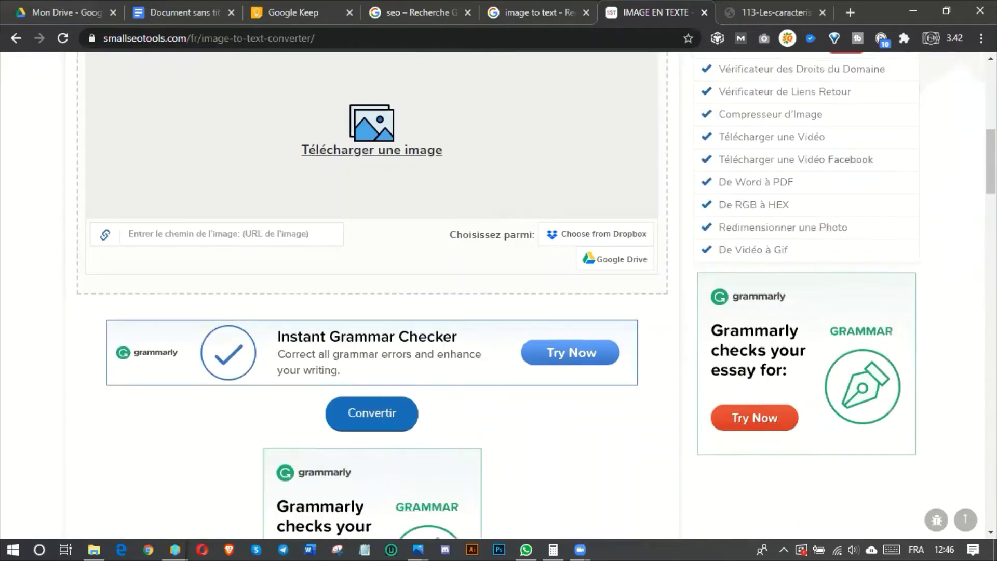
scroll(805, 116, "up", 4)
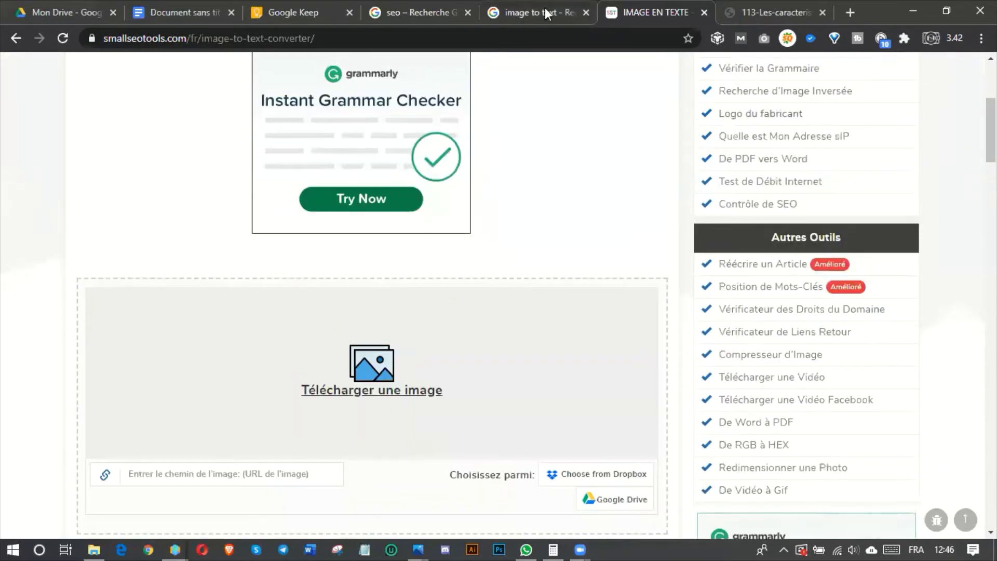
left_click(332, 4)
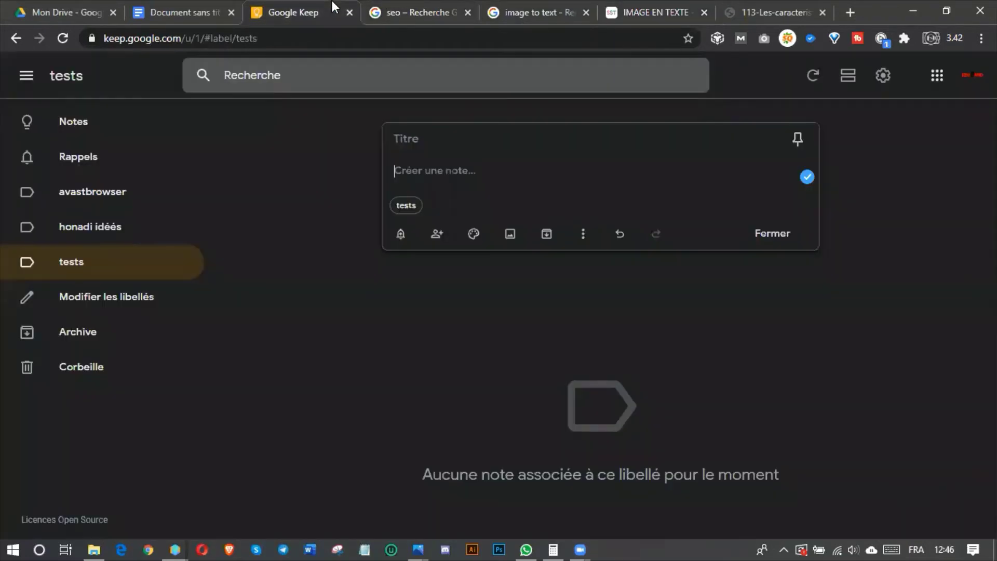
left_click(661, 5)
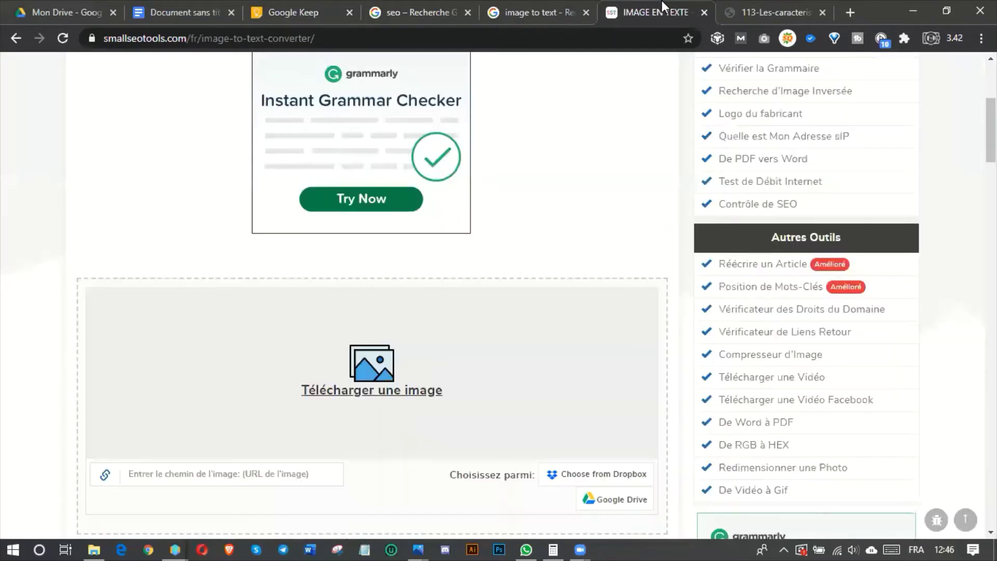
scroll(501, 218, "down", 3)
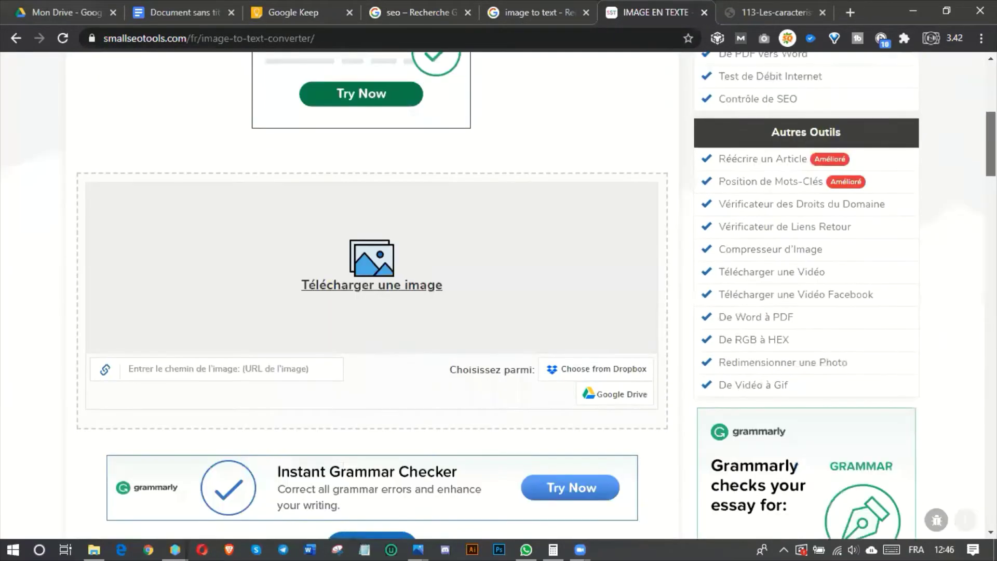
Step: Create an empty note under the tests label in Google Keep and open it for editing
left_click(289, 4)
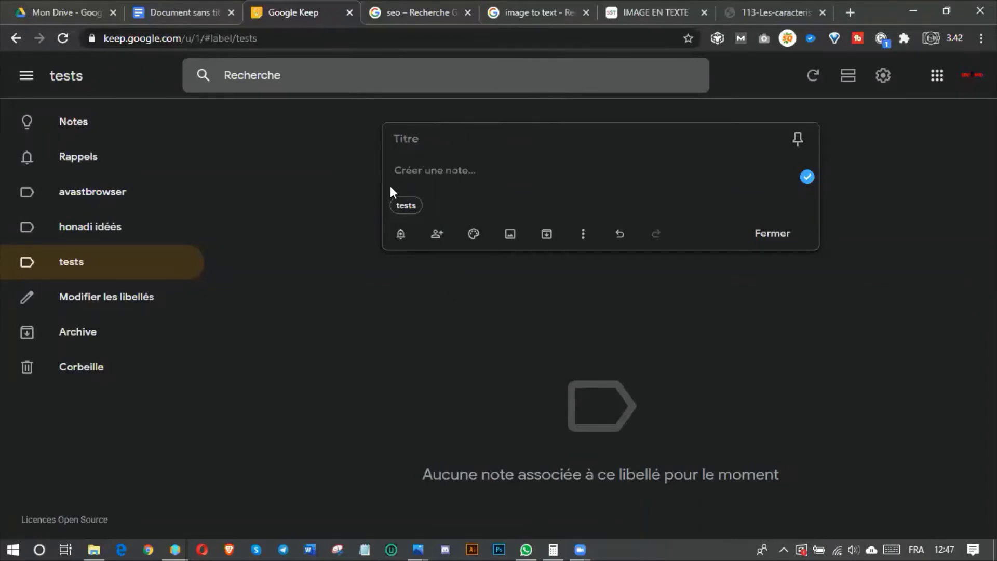
left_click(63, 261)
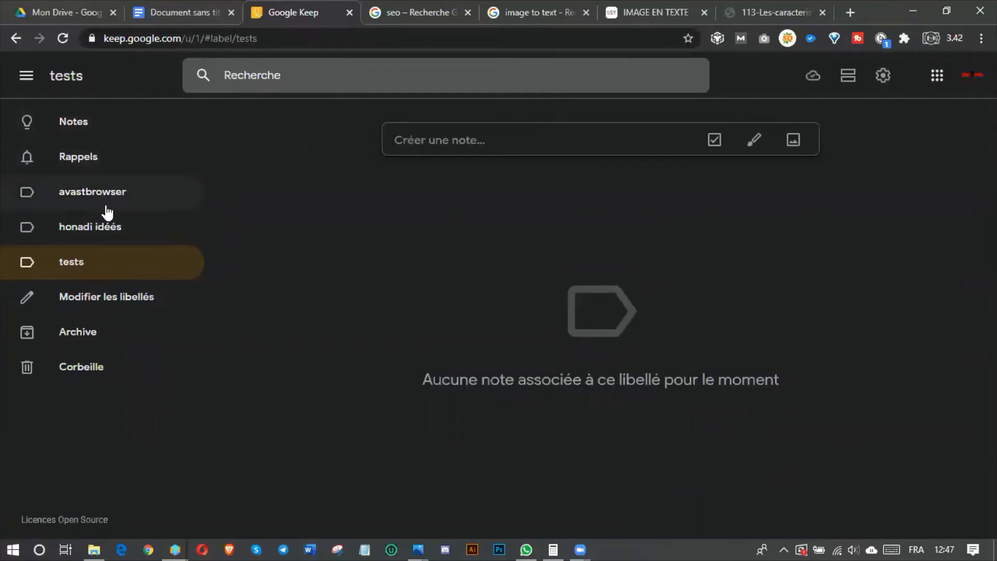
left_click(73, 264)
left_click(504, 149)
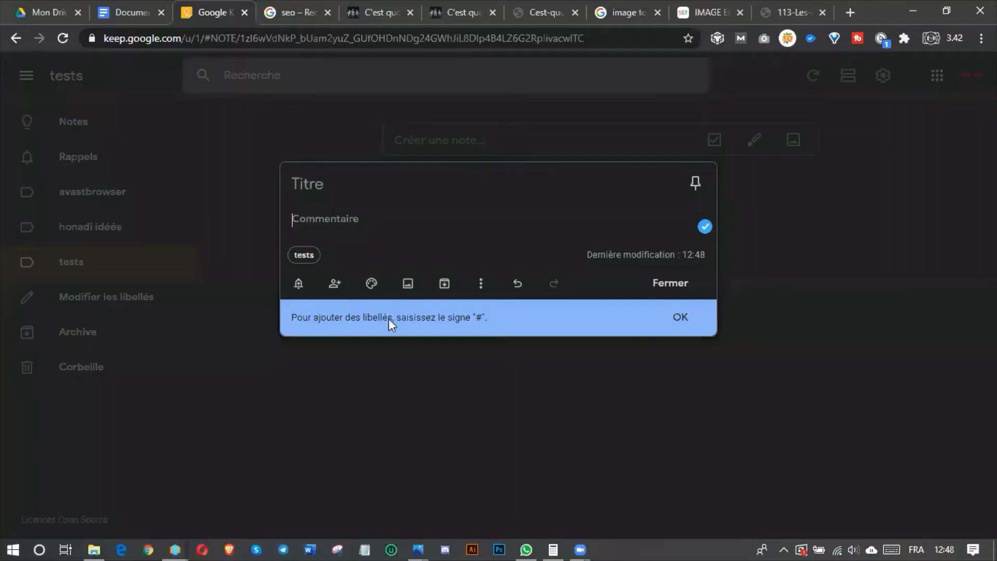
left_click(415, 376)
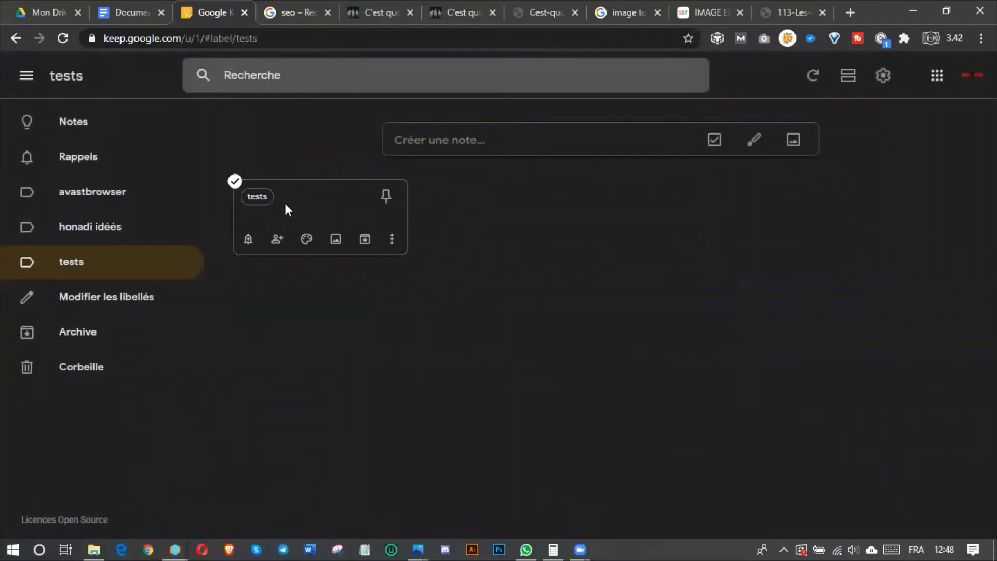
left_click(302, 211)
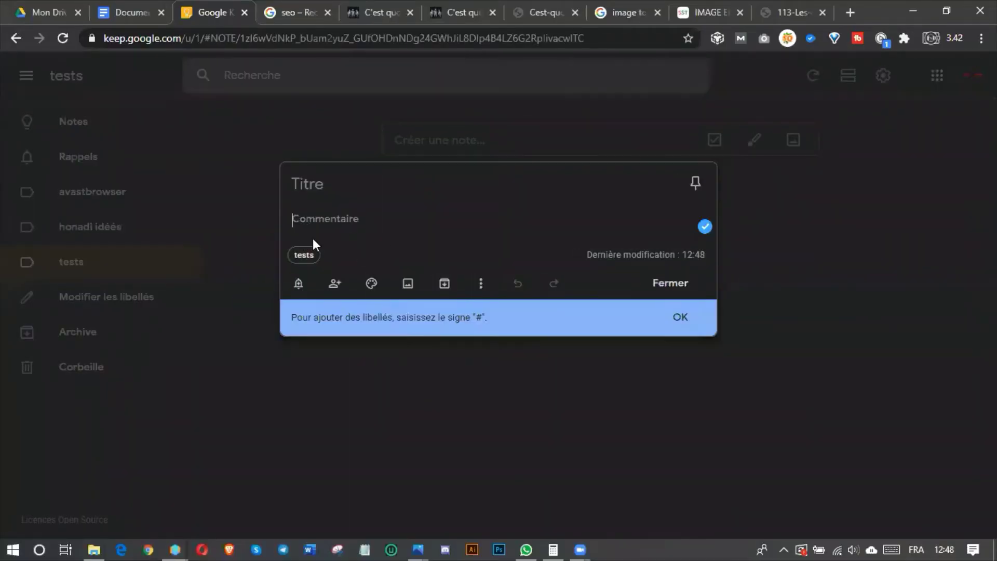
Step: Close the duplicate copy of the digitalcuts.ch article on SEO referencing and bring up the remaining one
left_click(296, 6)
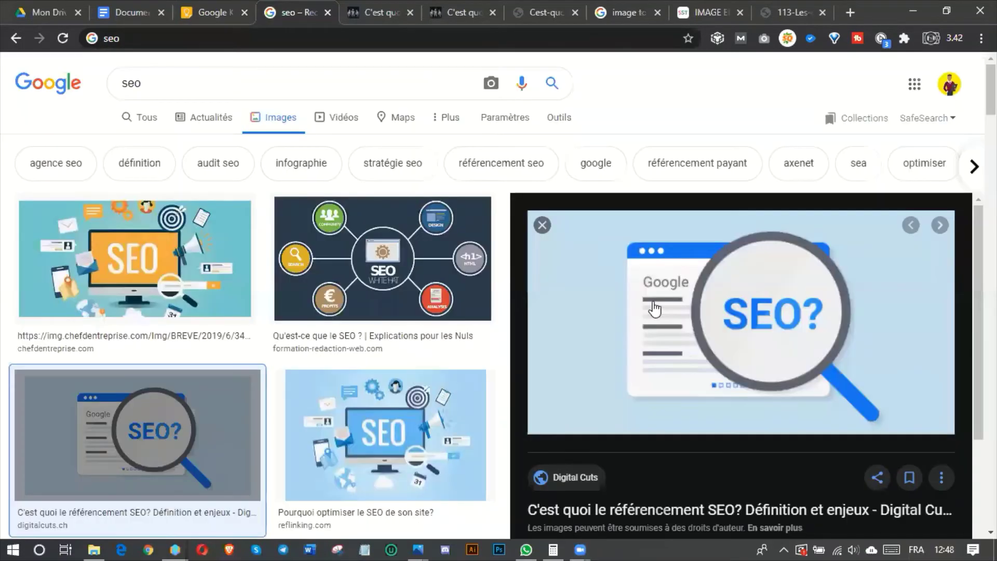
left_click(385, 1)
left_click(438, 1)
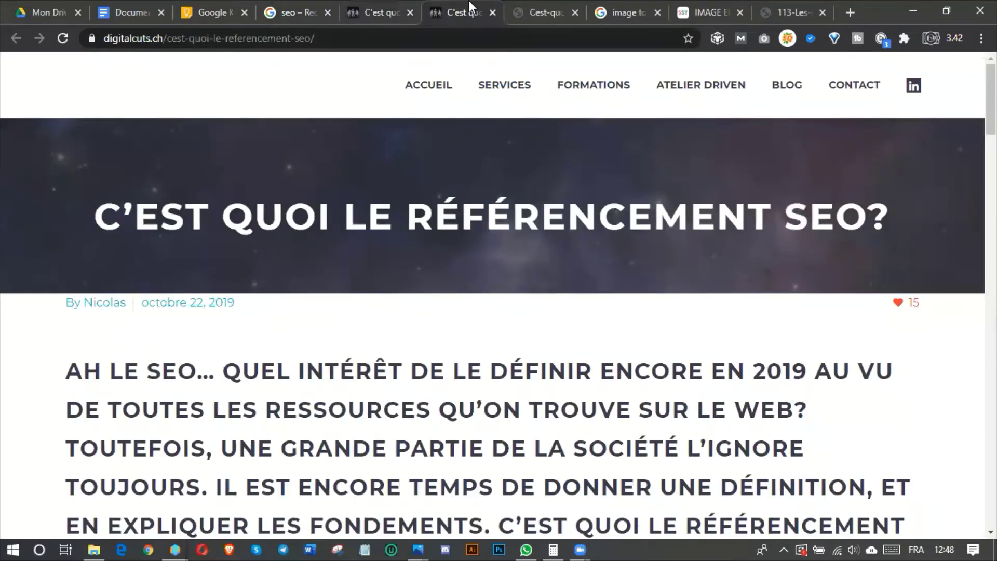
left_click(516, 1)
left_click(448, 1)
left_click(491, 12)
left_click(388, 6)
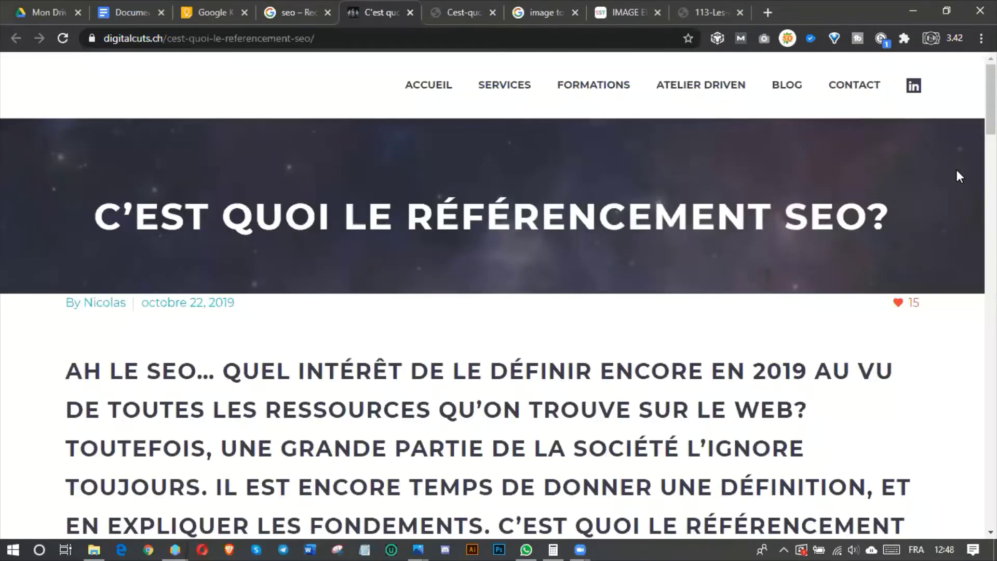
Step: Copy the SEO magnifying-glass picture from the digitalcuts.ch article and from its full-size image page
left_click_drag(991, 99, 991, 130)
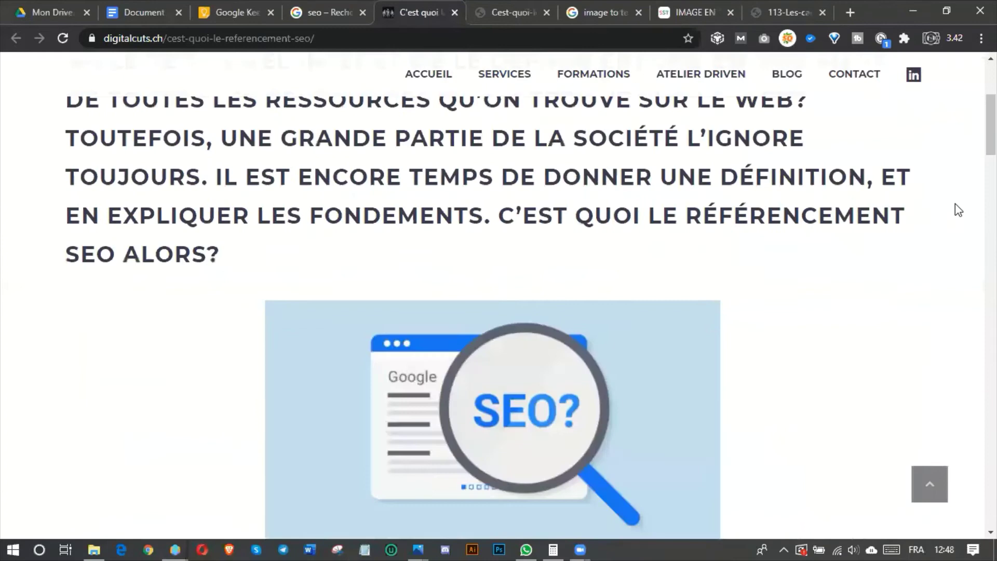
right_click(482, 417)
left_click(541, 312)
left_click(511, 6)
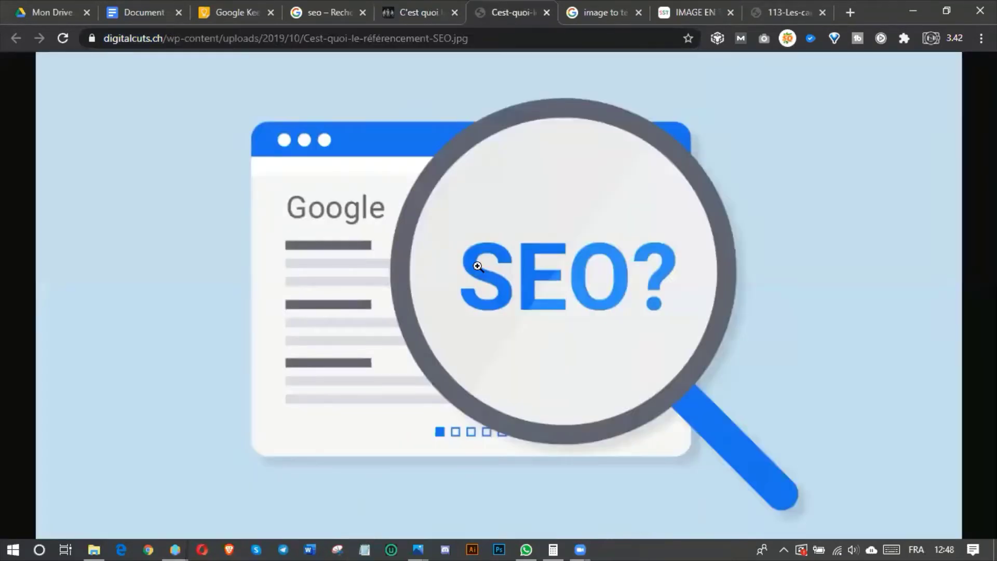
right_click(477, 266)
left_click(556, 312)
Step: Copy the Digital Cuts SEO preview image from the Google Images results and paste it into the empty Google Keep note
left_click(356, 7)
right_click(659, 320)
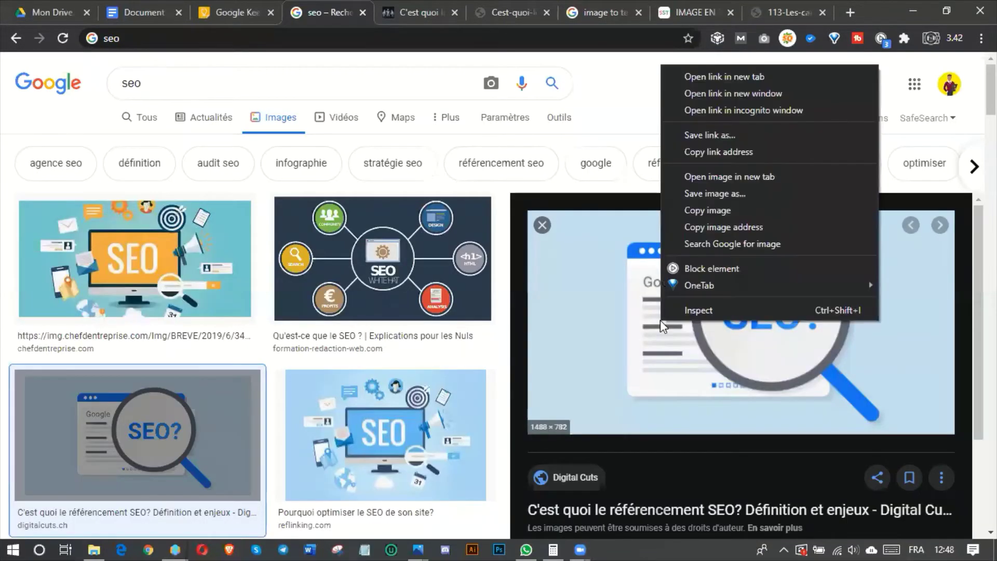
left_click(714, 215)
left_click(279, 11)
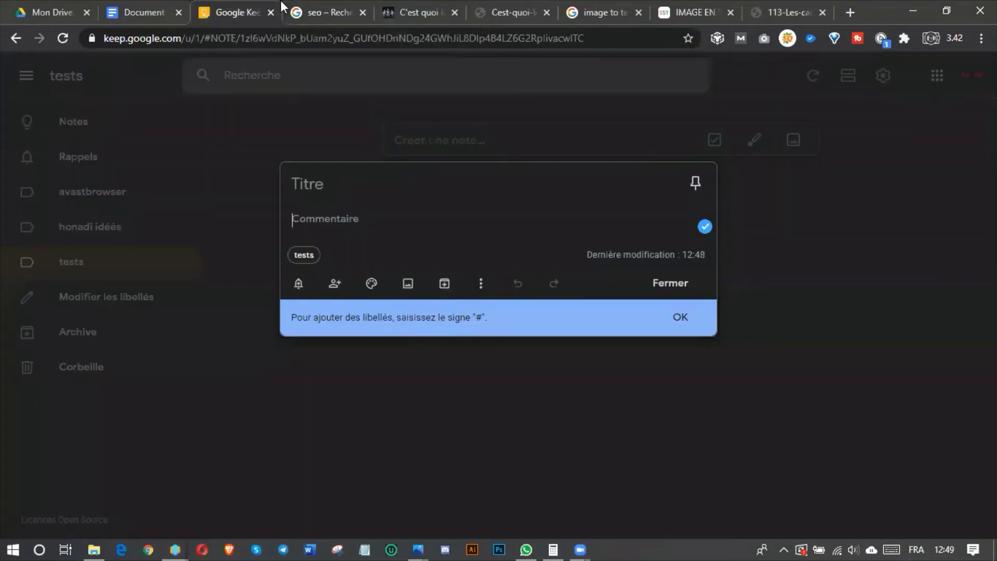
key("ctrl+v")
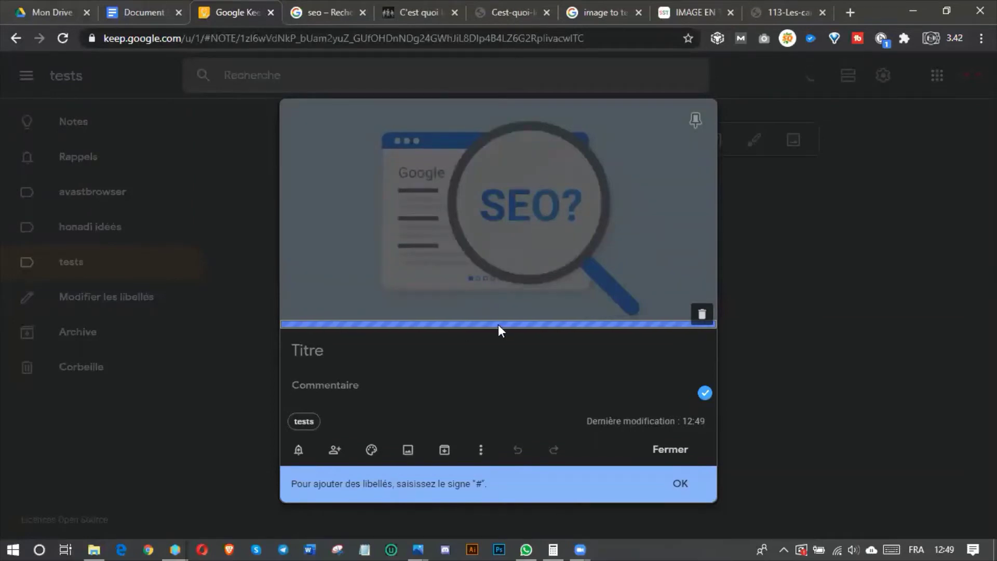
Step: Try to extract the text from the image just pasted into the note
left_click(482, 450)
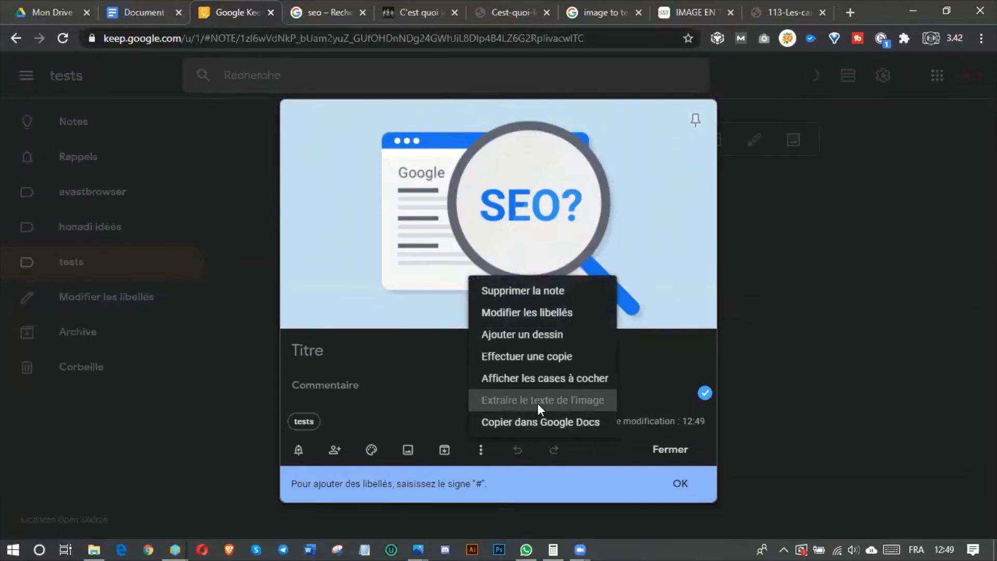
mouse_move(538, 405)
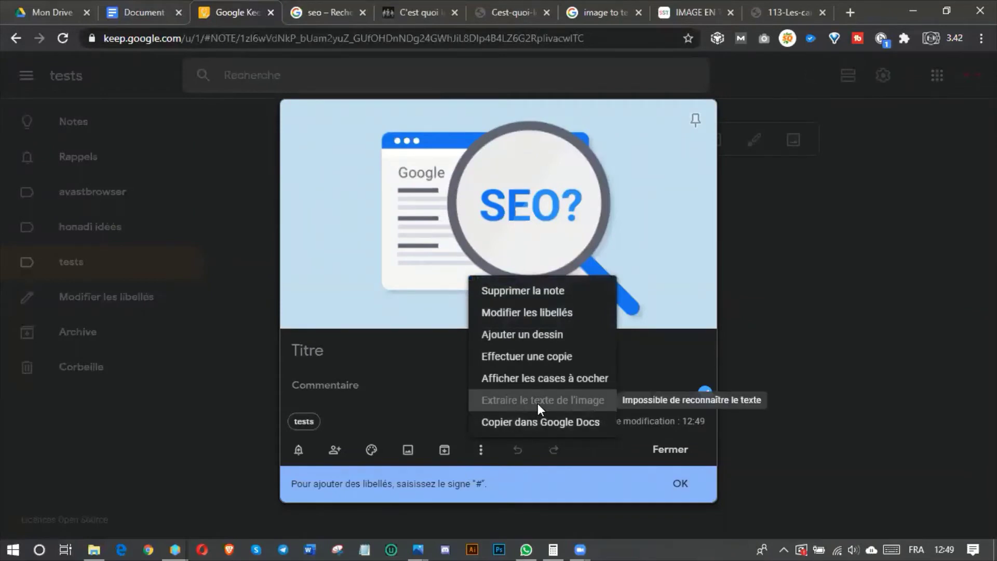
left_click(430, 389)
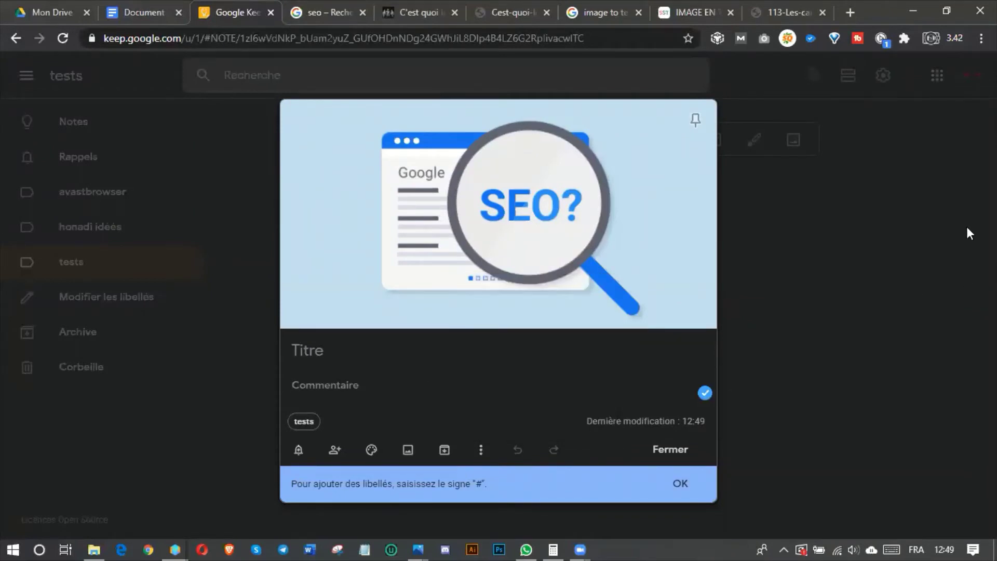
Step: Dismiss the label hint and extract the SEO image's text into the note body
left_click(682, 487)
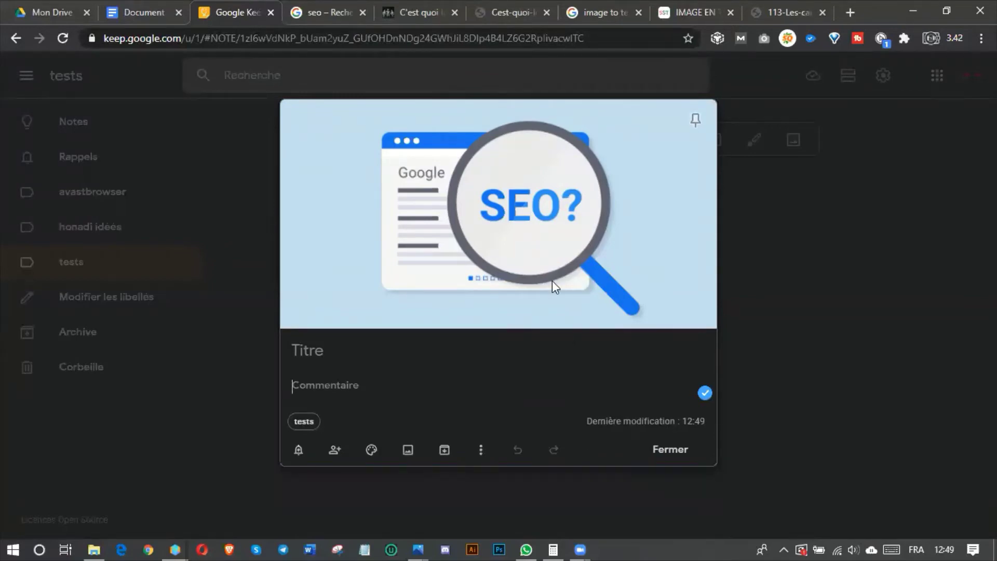
left_click(480, 452)
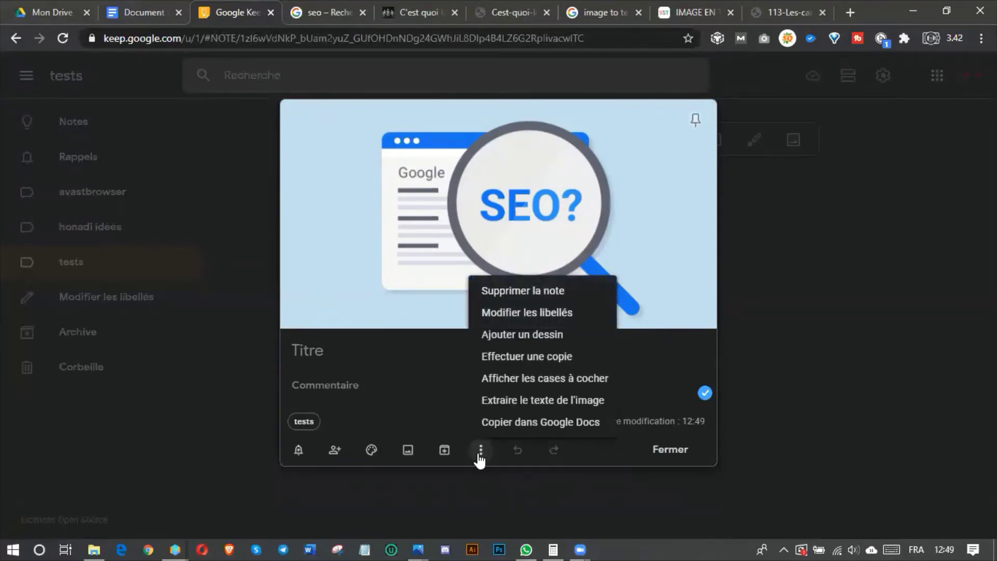
left_click(536, 401)
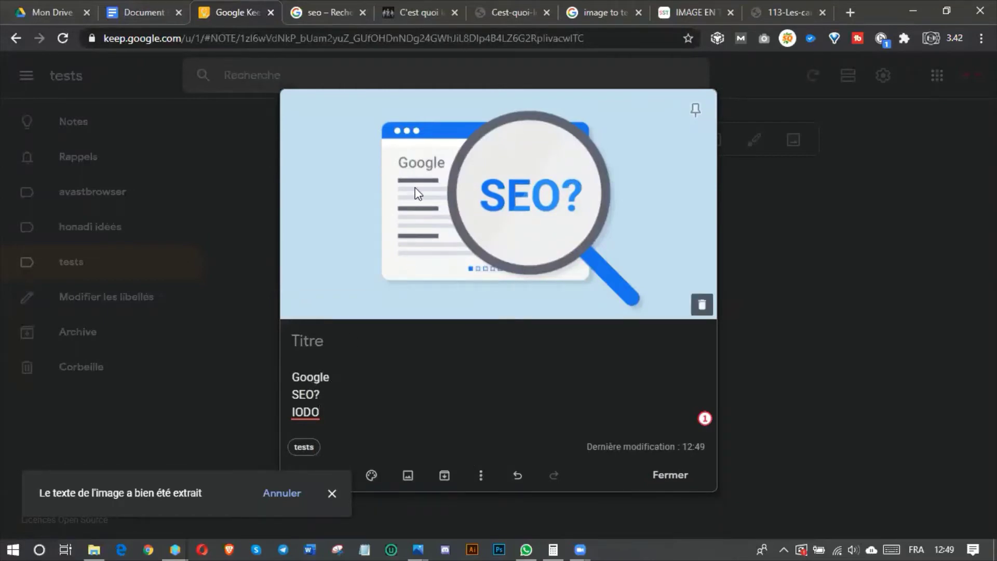
Step: Delete the misread word "IODO" from the extracted text and close the note
left_click_drag(320, 412, 283, 381)
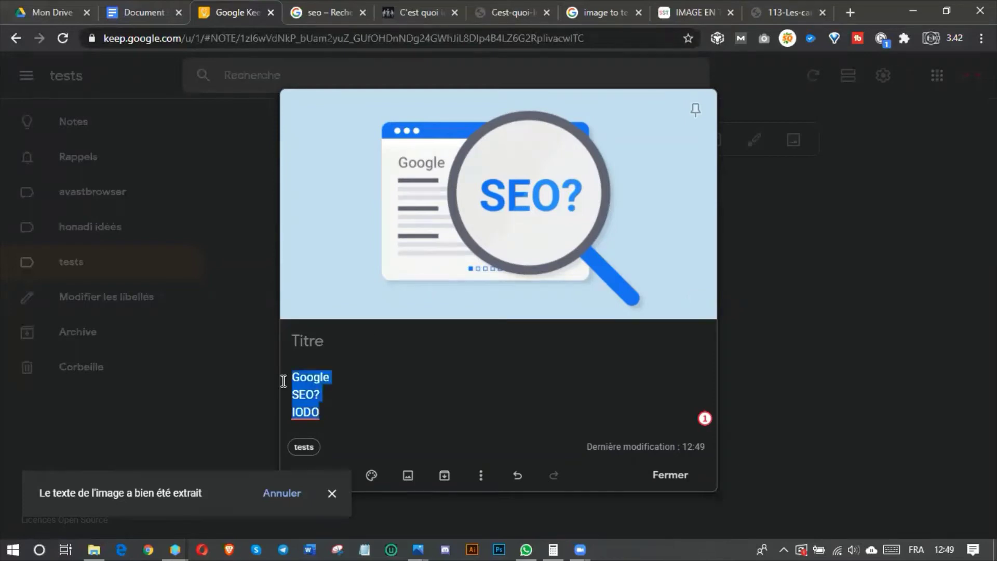
left_click(336, 425)
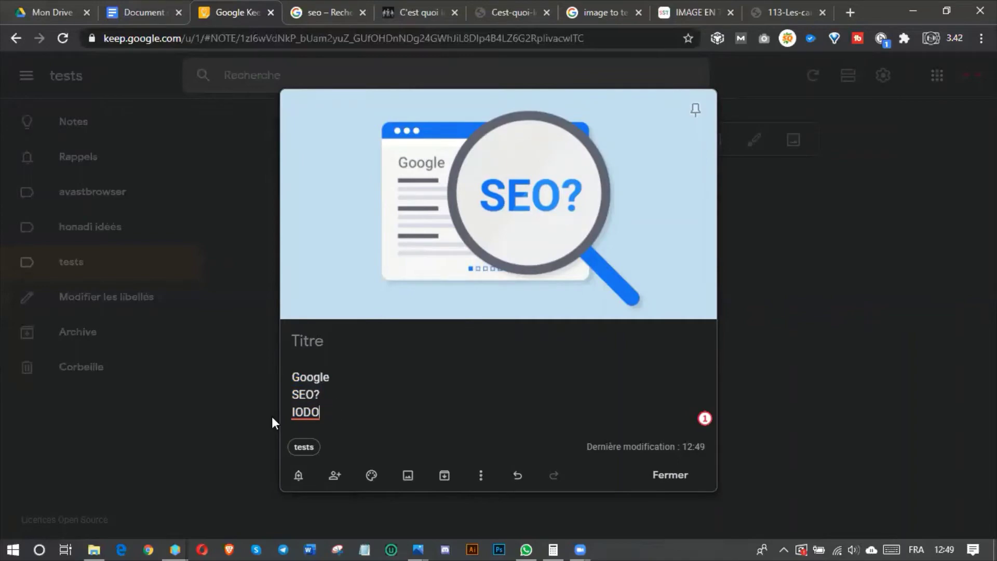
key("shift+Home")
key("BackSpace")
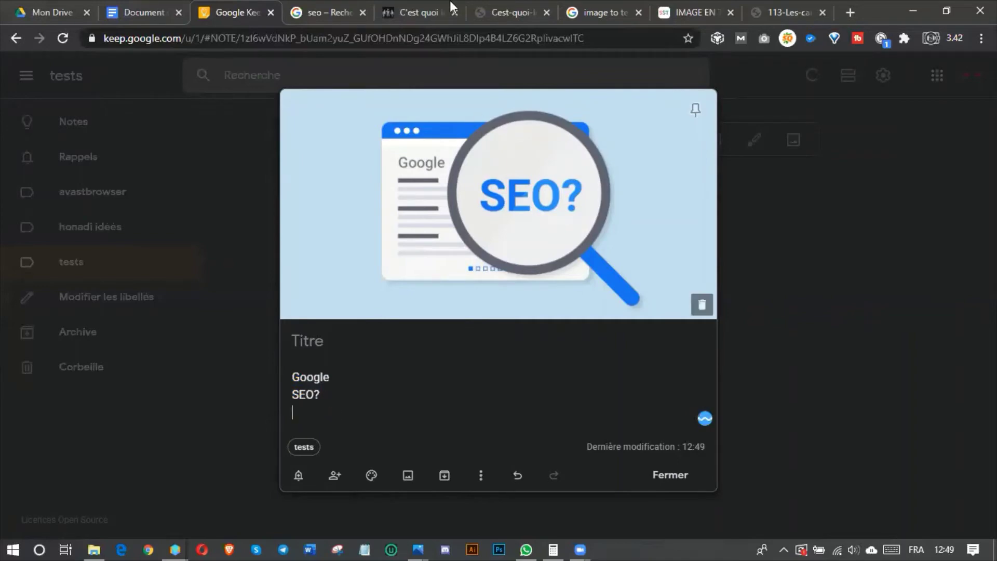
left_click(800, 303)
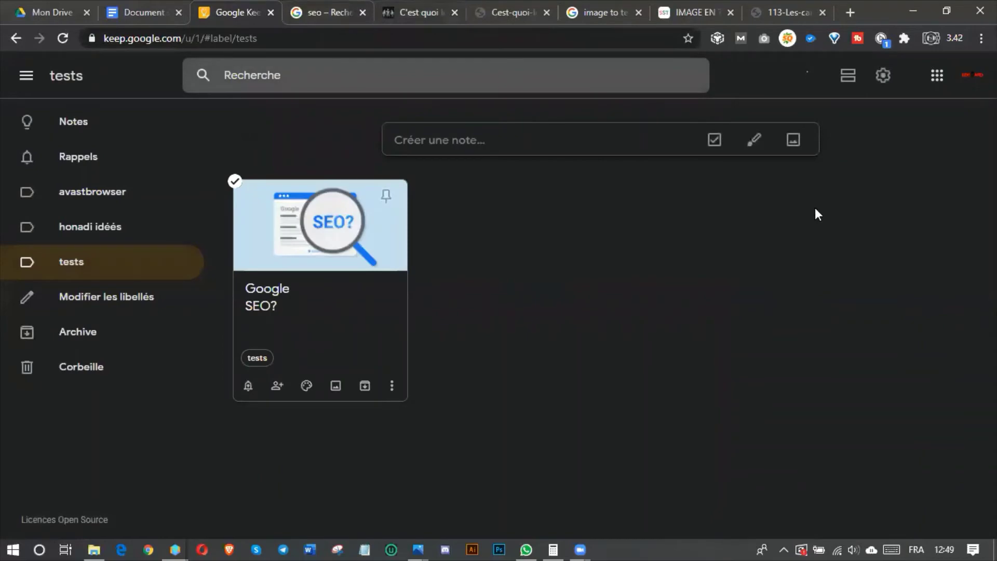
Step: Browse the Google Images results for seo to look for another image containing text
key("ctrl+Tab")
scroll(255, 291, "down", 10)
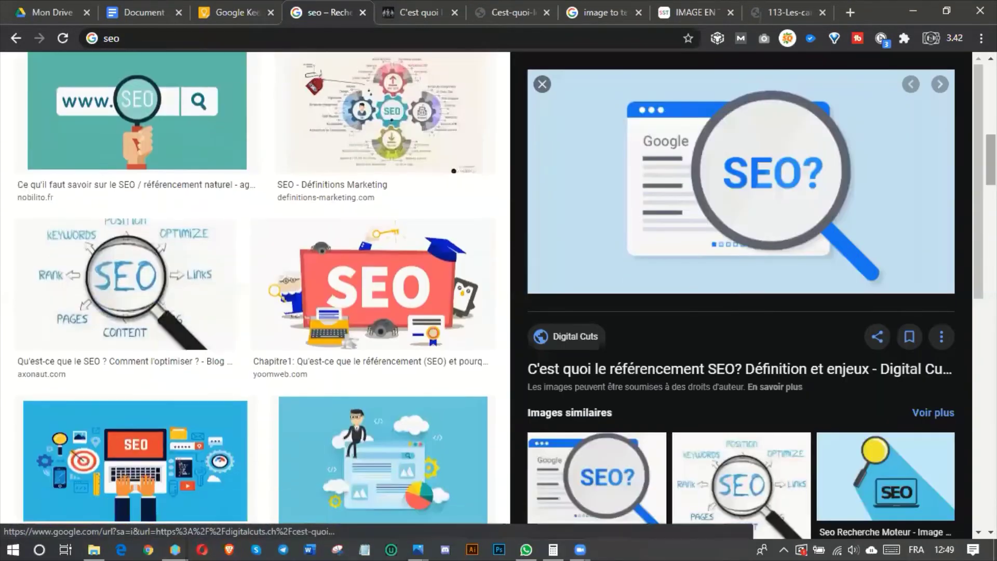
scroll(254, 291, "down", 10)
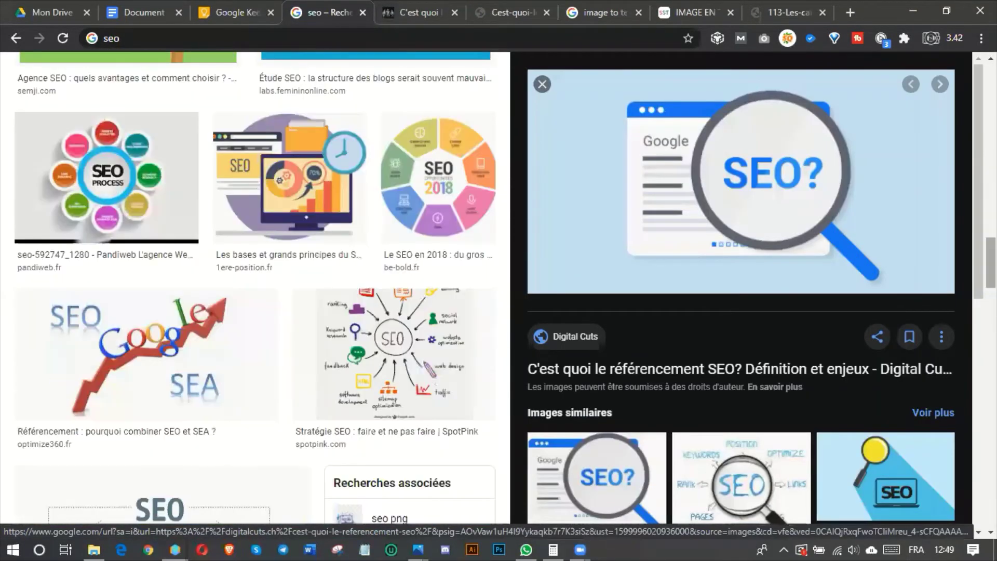
scroll(254, 291, "down", 10)
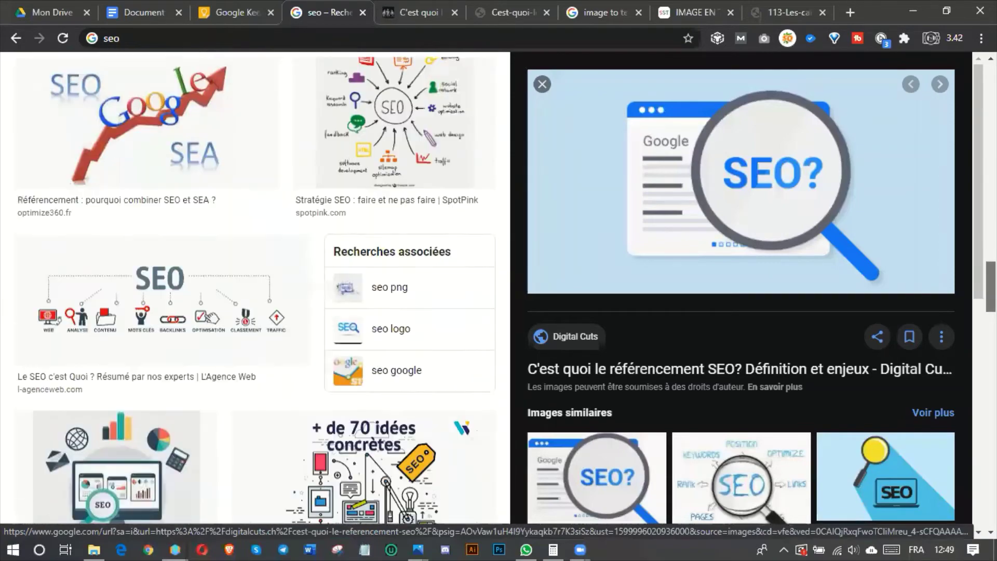
scroll(255, 290, "down", 5)
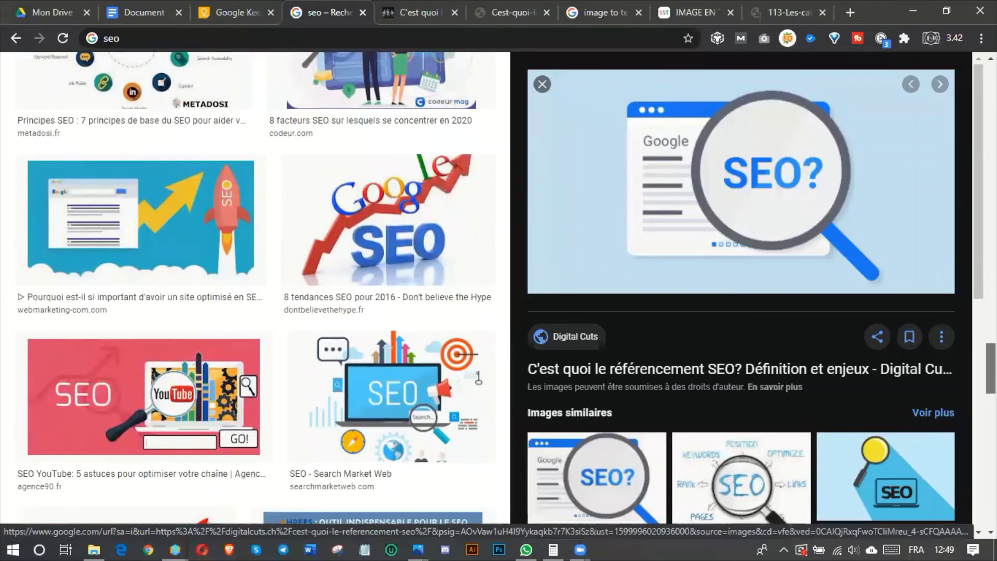
scroll(254, 291, "up", 3)
scroll(254, 291, "down", 18)
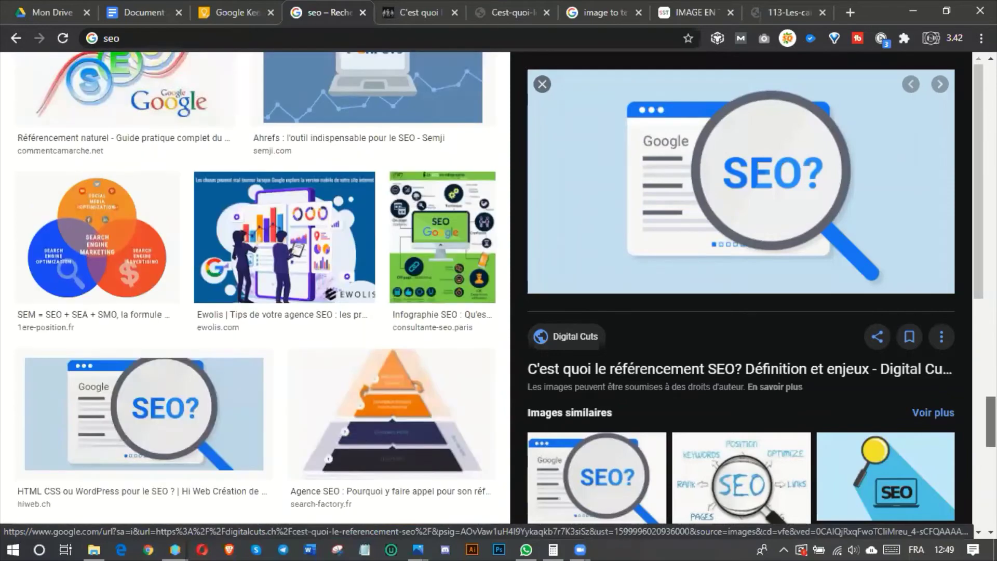
scroll(255, 291, "down", 8)
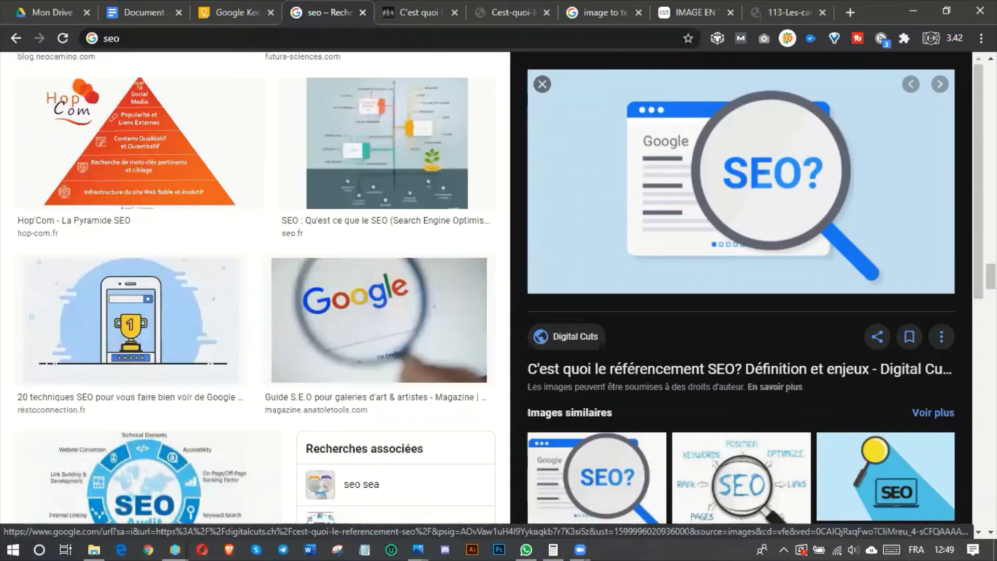